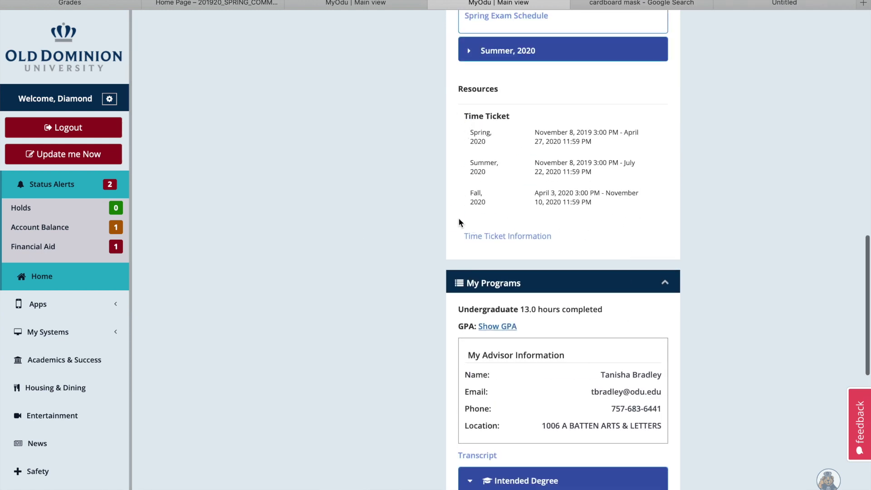
# Look through the schedule, programs and place hours on the portal home page, and check the Holds status alert
pyautogui.scroll(-9, 459, 220)
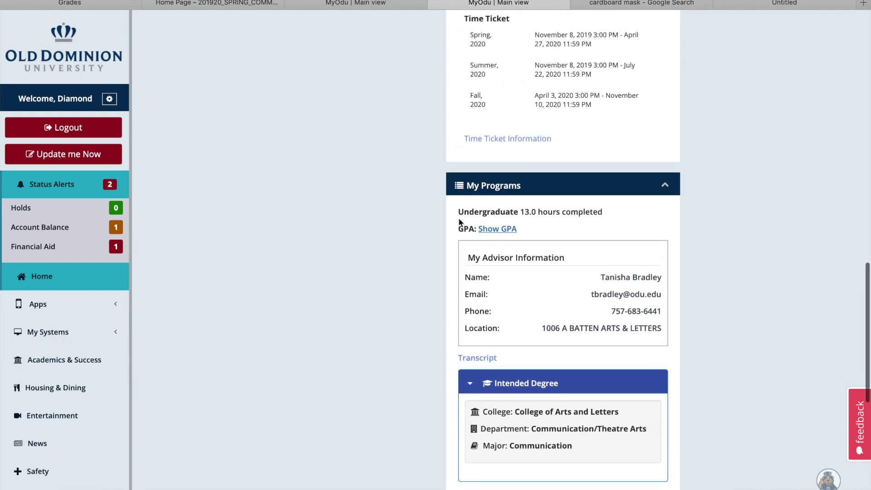
pyautogui.scroll(-2, 460, 223)
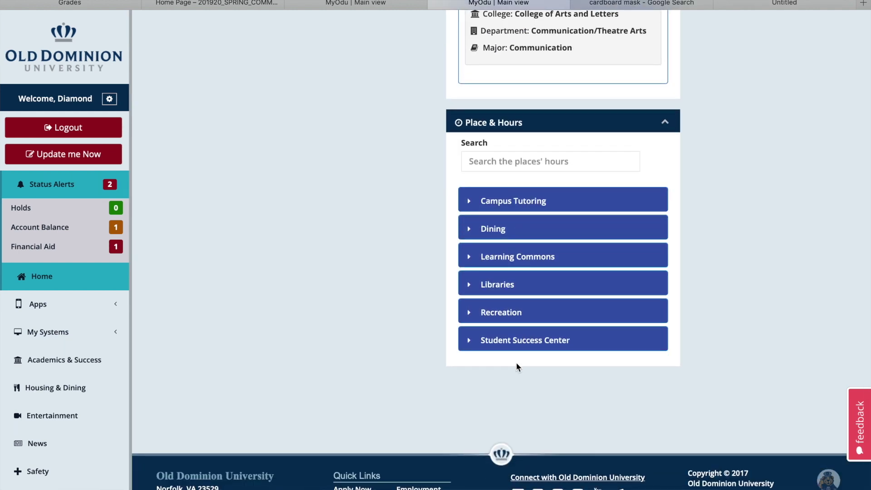
pyautogui.scroll(4, 520, 351)
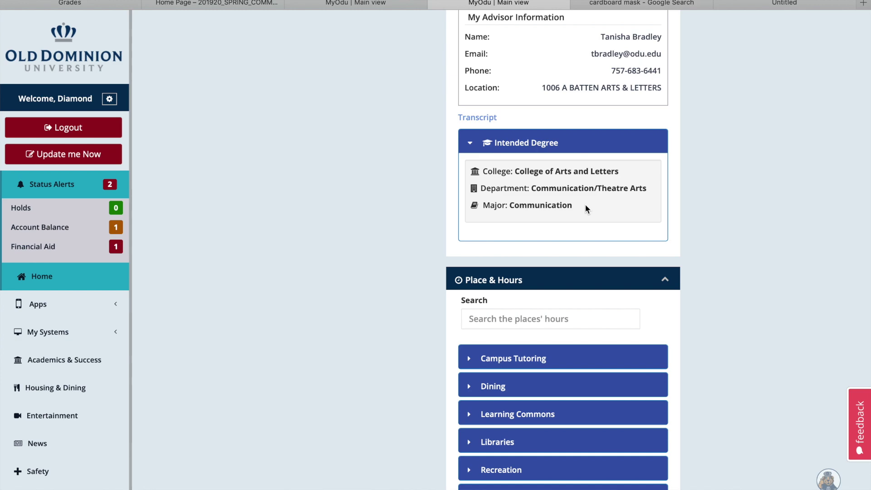
pyautogui.scroll(15, 584, 203)
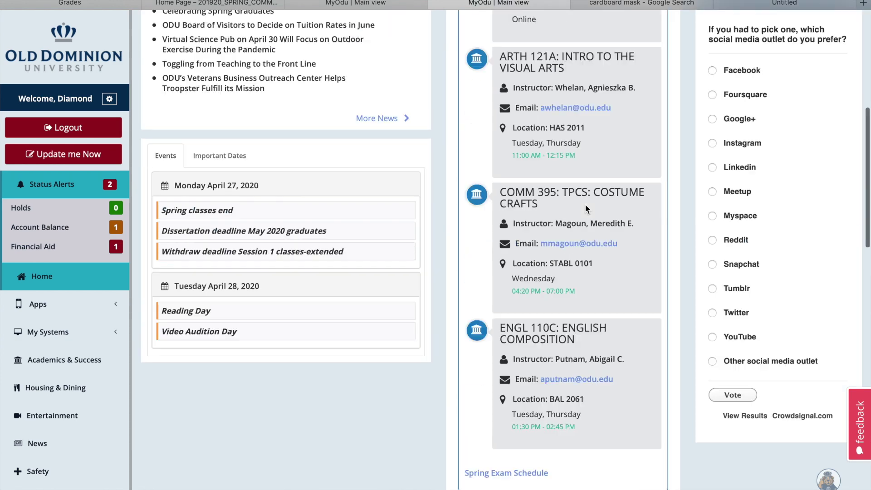
pyautogui.scroll(8, 584, 204)
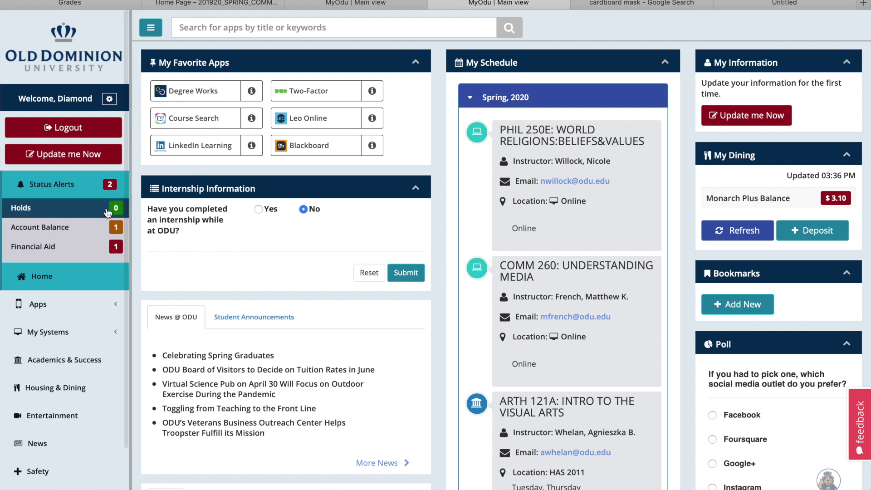
pyautogui.click(86, 210)
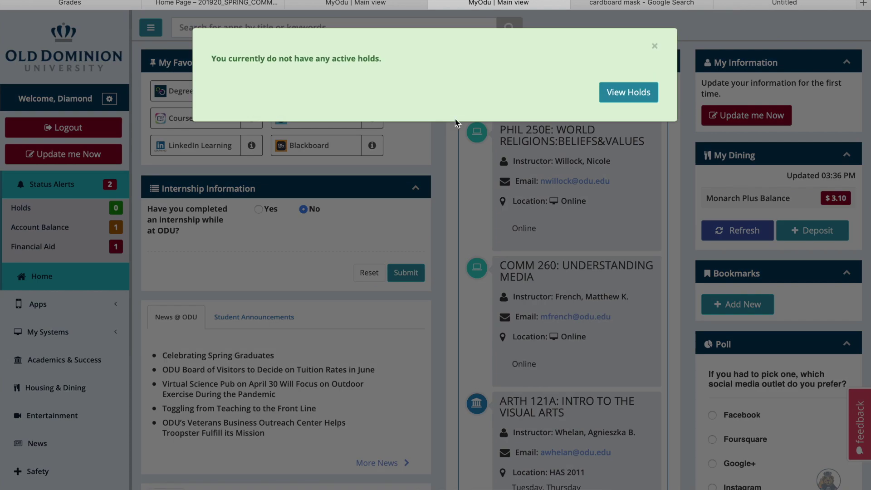
pyautogui.click(655, 46)
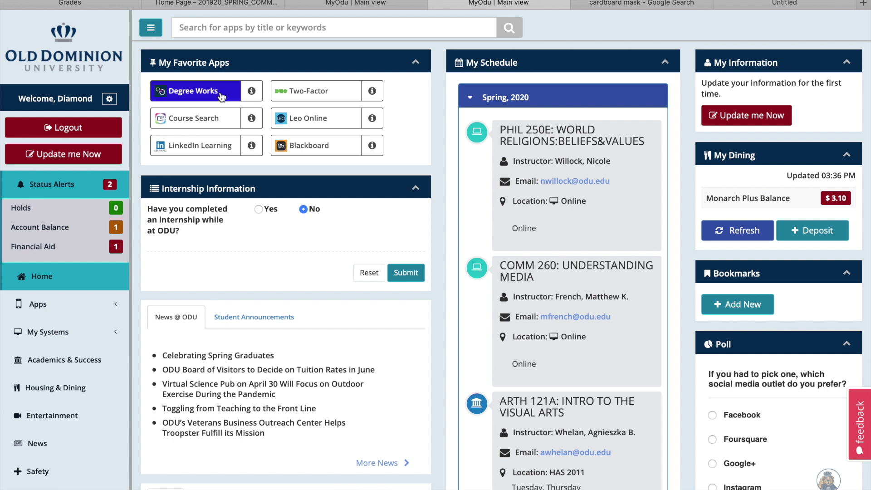
# Open Leo Online and sign in with the saved MIDAS ID and password, requesting a Duo Push for authentication
pyautogui.click(340, 122)
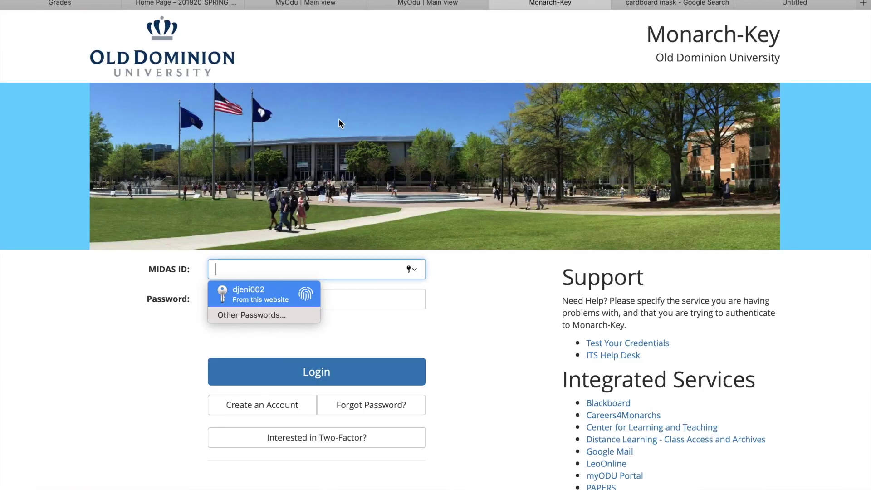
pyautogui.press('Return')
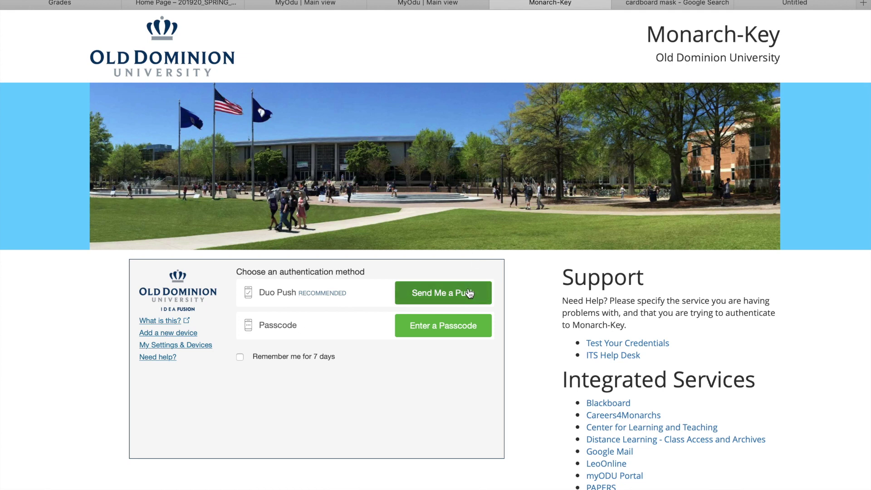
pyautogui.click(452, 296)
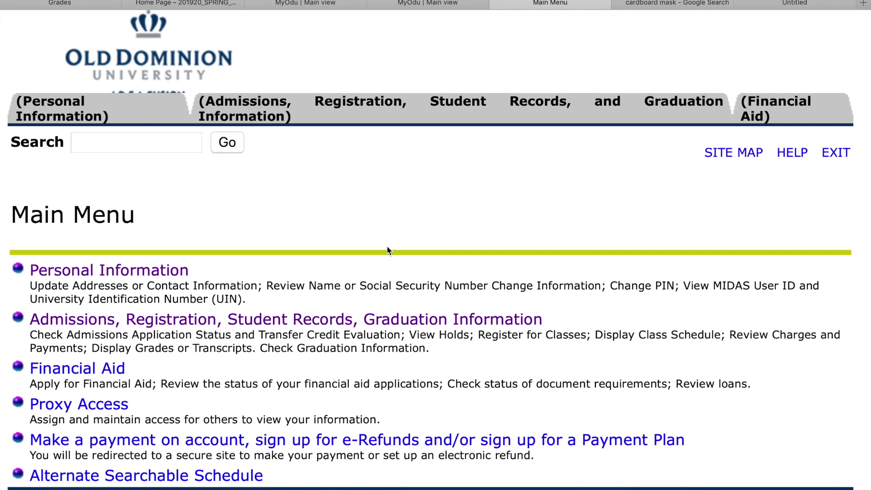
# Open Banner XE Registration from the Registration page of the Admissions, Registration, Student Records, Graduation Information section
pyautogui.press('super+minus')
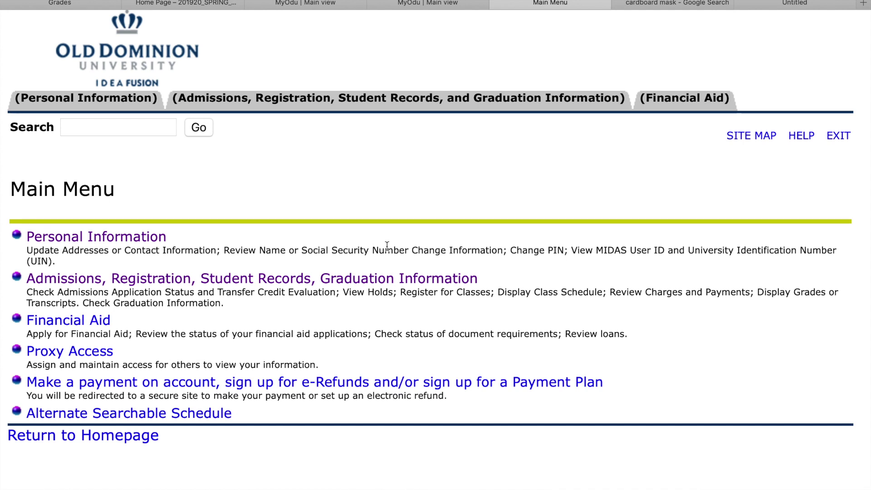
pyautogui.click(154, 280)
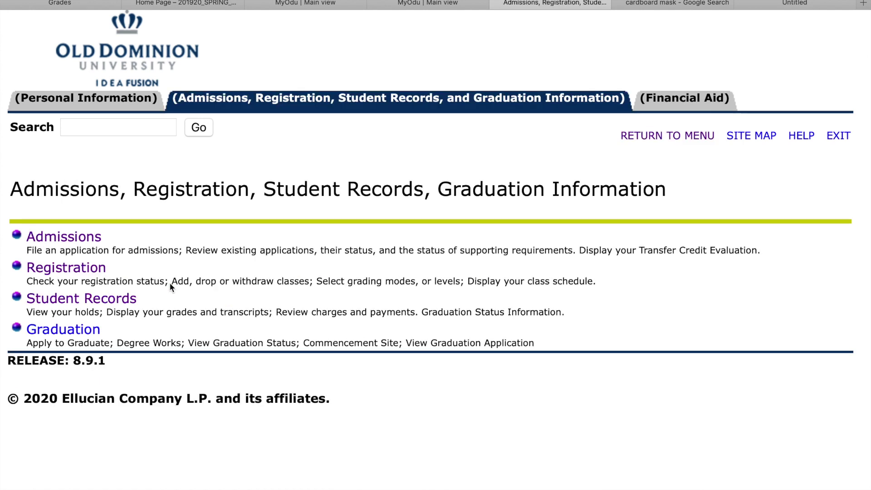
pyautogui.click(74, 247)
pyautogui.click(91, 274)
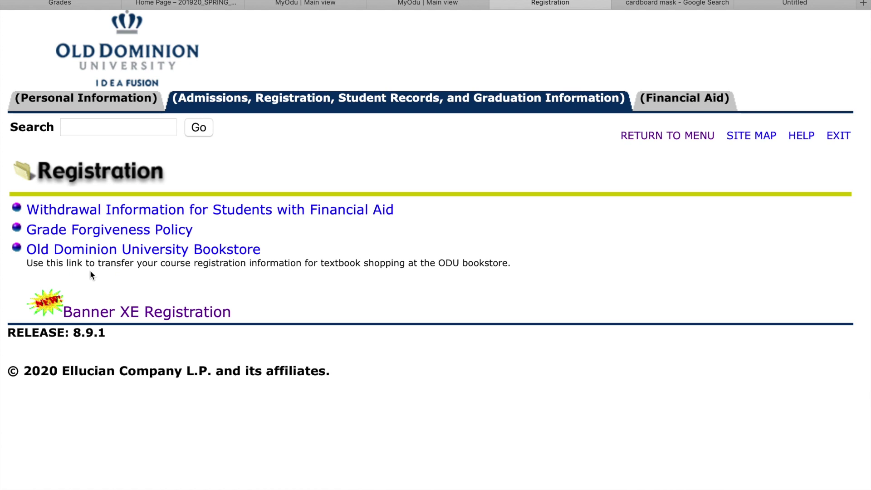
pyautogui.click(120, 219)
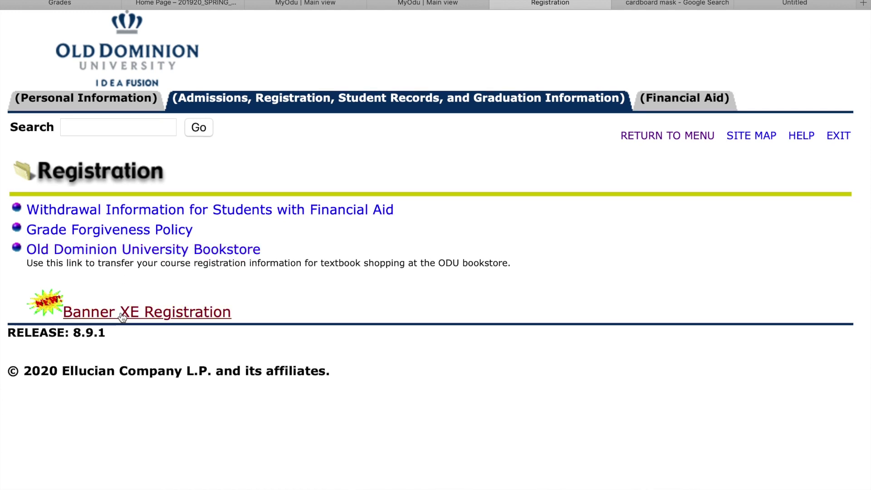
pyautogui.click(80, 319)
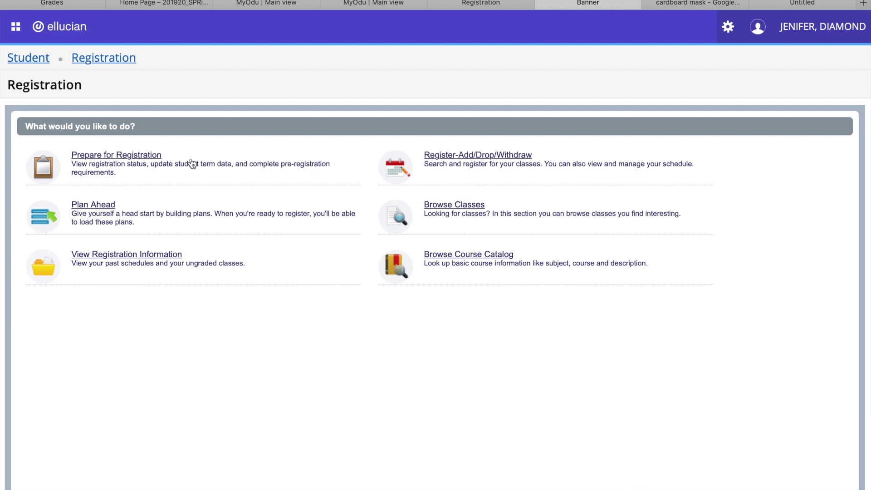
# View the Prepare for Registration status for the Summer 2020 term
pyautogui.click(151, 157)
pyautogui.click(138, 146)
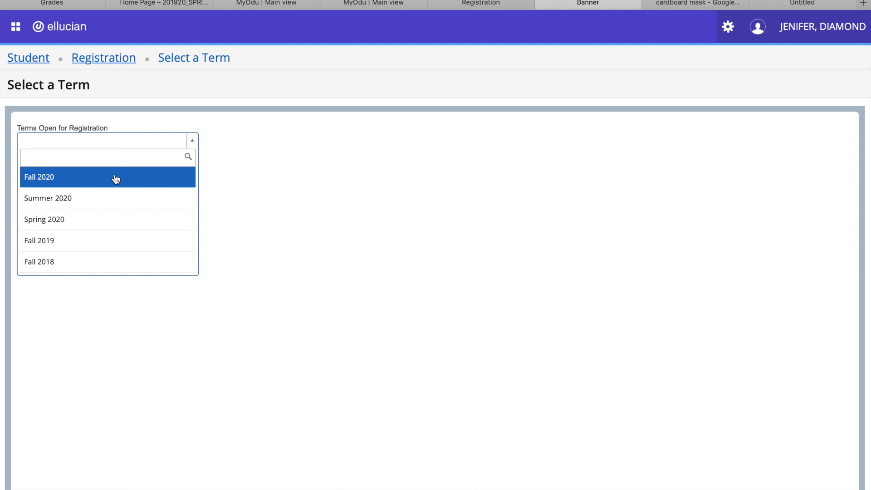
pyautogui.click(101, 206)
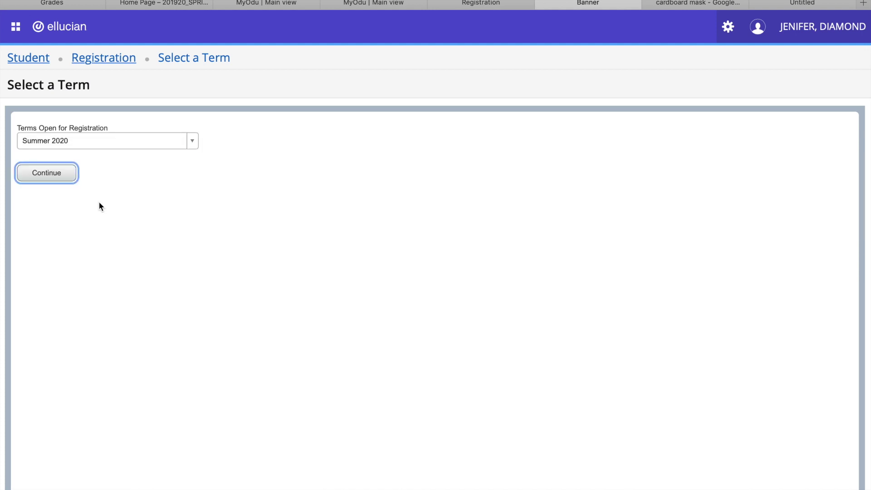
pyautogui.click(64, 175)
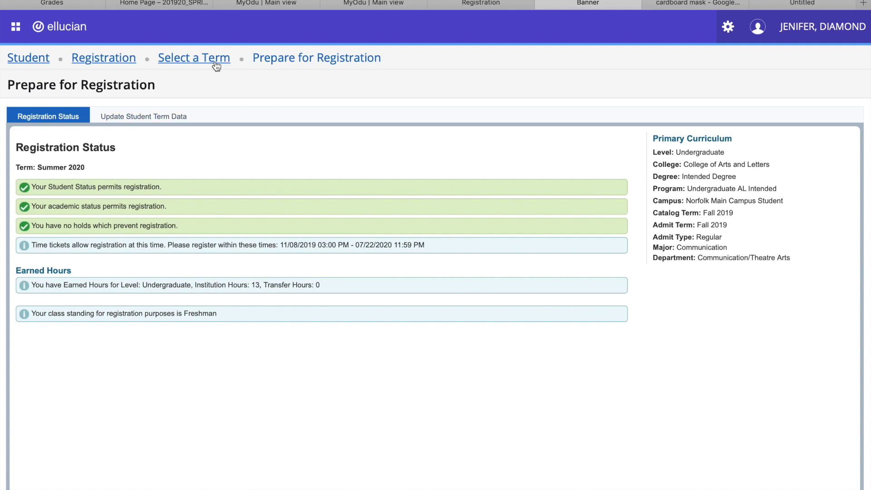
# Return to the Registration page and create a new Plan Ahead plan for Summer 2020
pyautogui.click(103, 61)
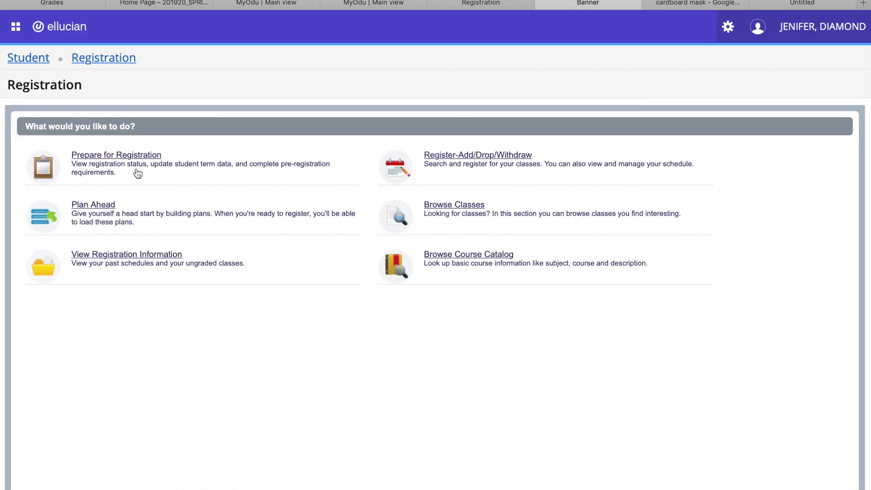
pyautogui.click(109, 206)
pyautogui.click(58, 177)
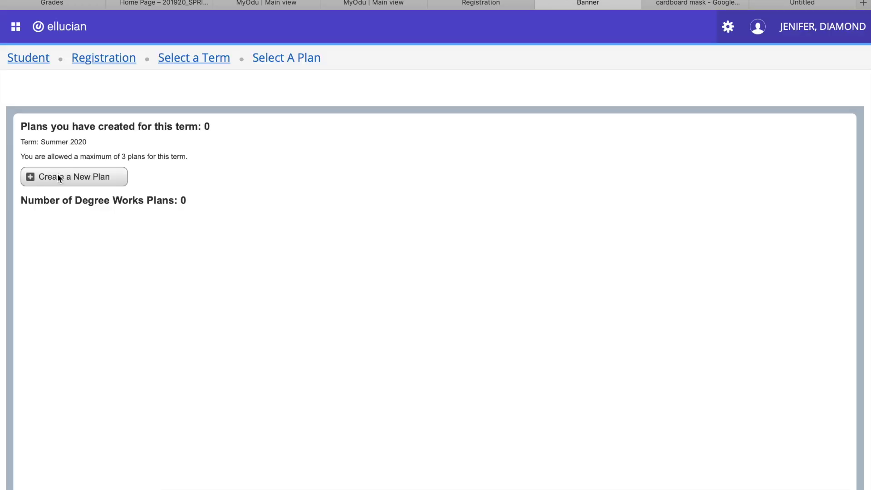
pyautogui.click(59, 177)
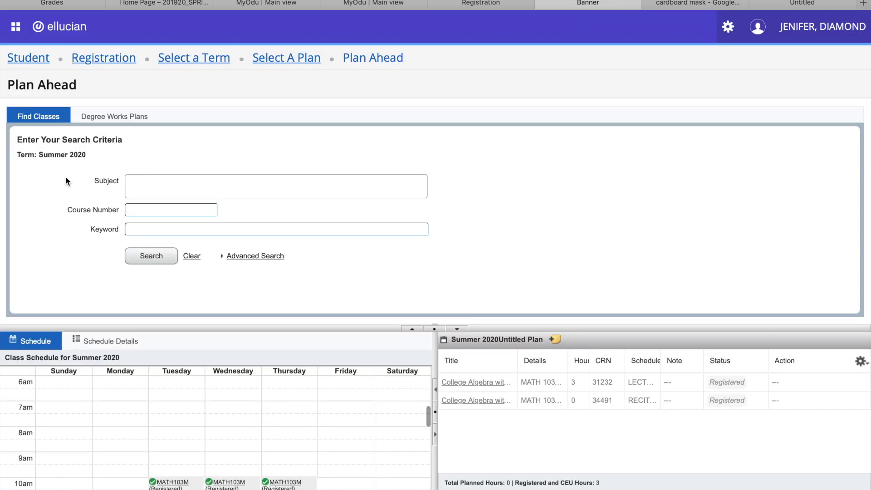
# Search the Summer 2020 classes for the subject AUTOMATIC THINKING
pyautogui.click(173, 177)
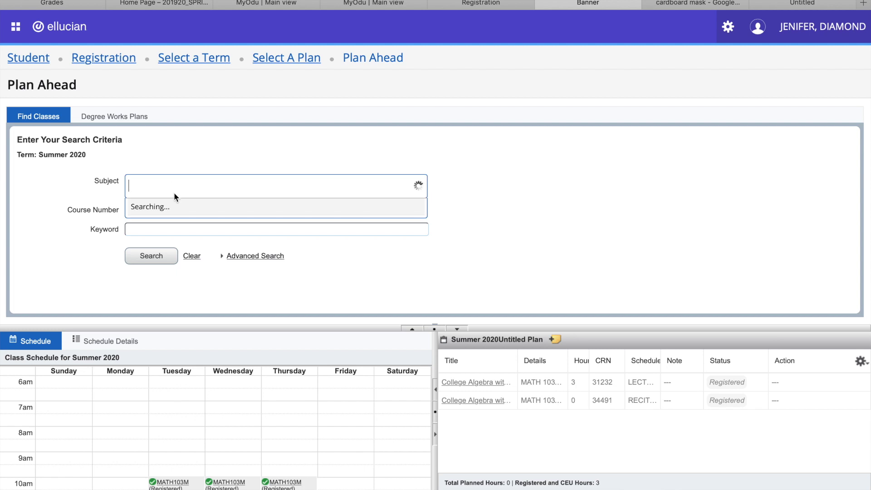
pyautogui.write('mar')
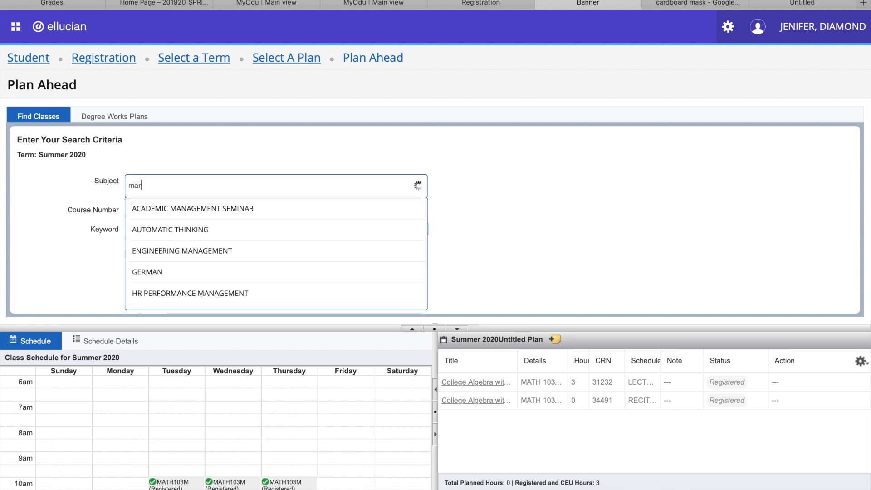
pyautogui.write('h')
pyautogui.press('BackSpace')
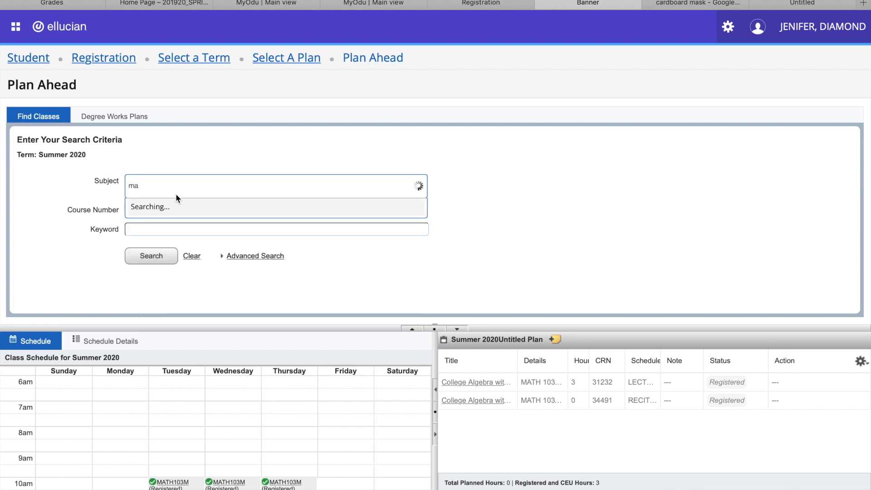
pyautogui.click(176, 230)
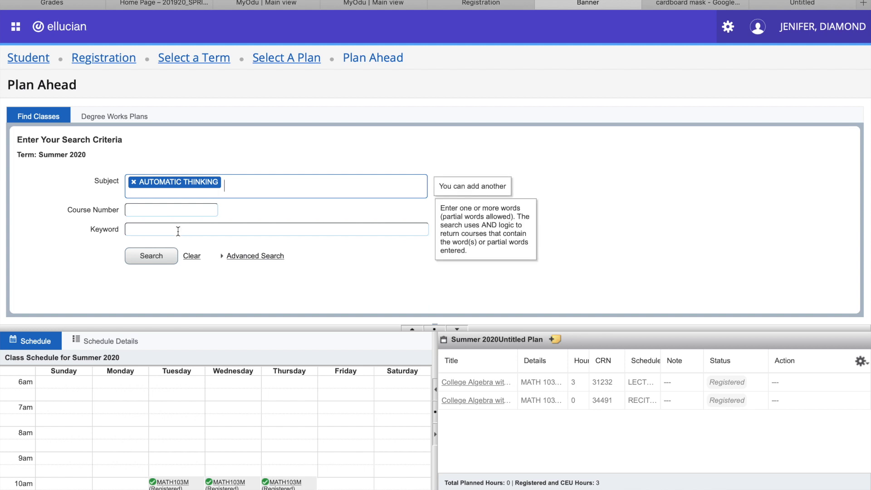
pyautogui.click(157, 257)
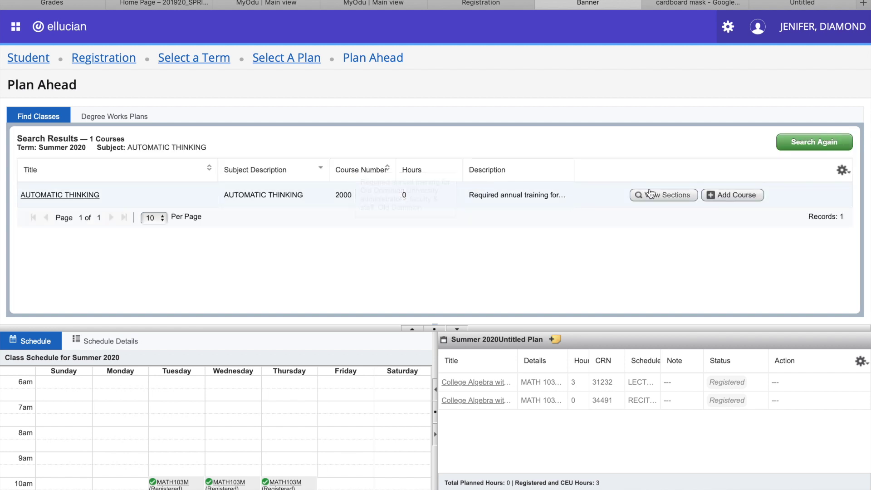
# Search again with the subject ENGLISH and add the ENGLISH COMPOSITION 101 course to the plan
pyautogui.click(806, 145)
pyautogui.click(140, 184)
pyautogui.write('english')
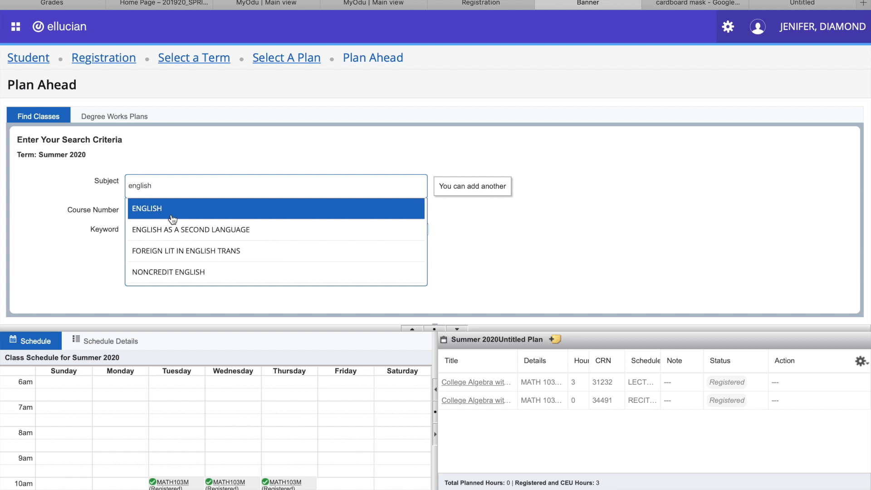
pyautogui.click(172, 219)
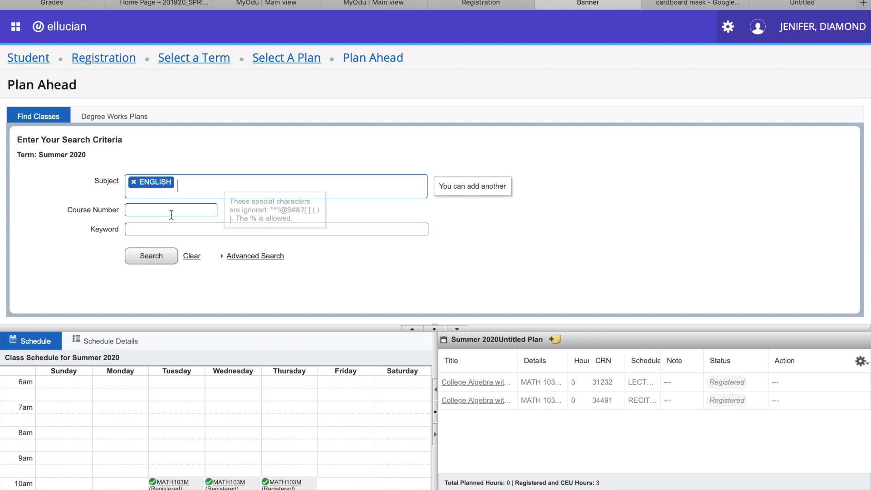
pyautogui.click(146, 259)
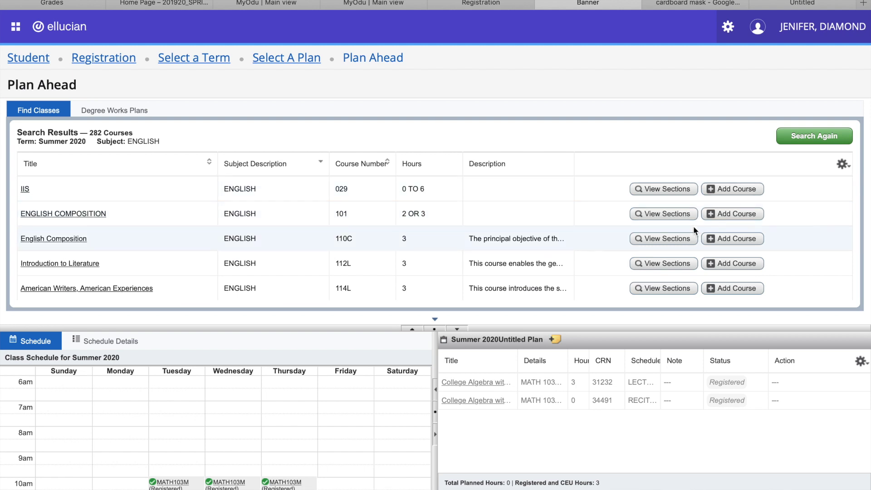
pyautogui.click(727, 218)
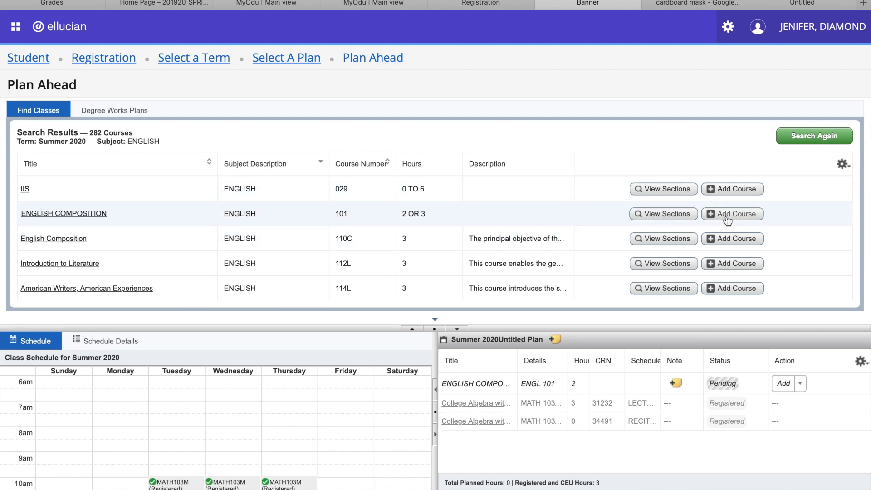
# Enlarge the class schedule area and examine the registered MATH103M meeting times in the Summer 2020 week
pyautogui.scroll(-3, 391, 451)
pyautogui.scroll(-1, 391, 450)
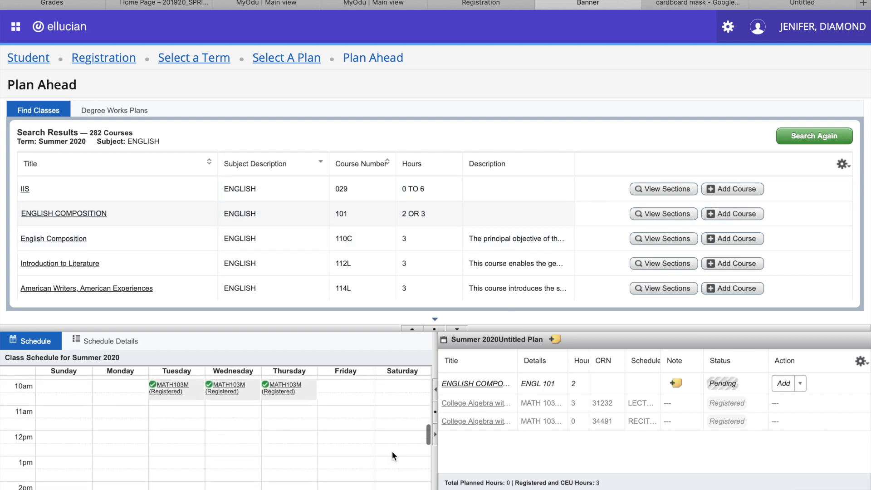
pyautogui.moveTo(357, 327); pyautogui.dragTo(382, 262)
pyautogui.scroll(3, 270, 361)
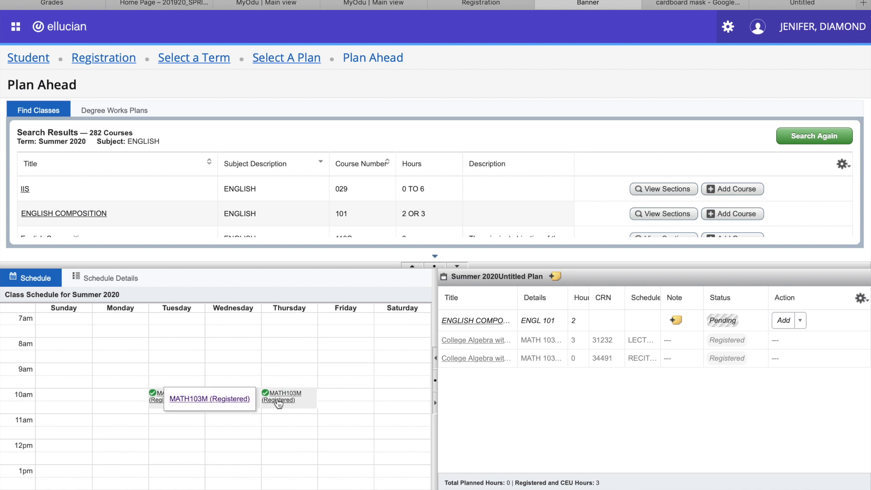
pyautogui.scroll(-2, 278, 404)
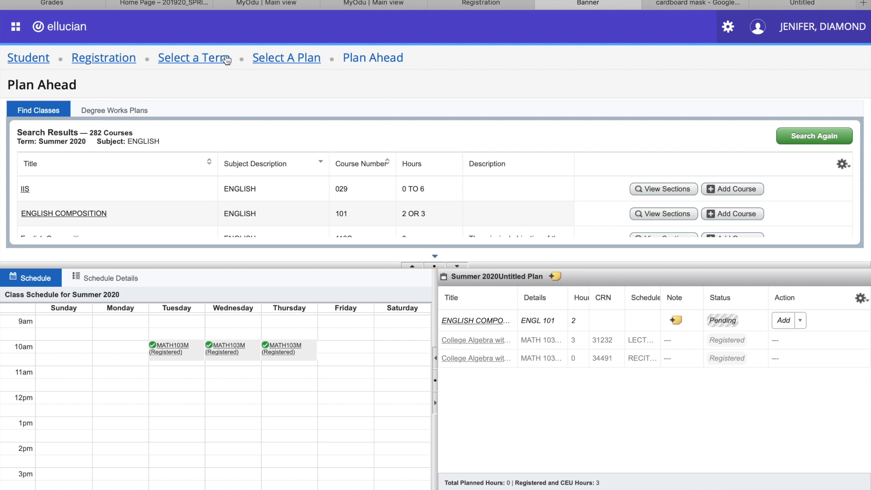
# Run a new Summer 2020 class search with HISTORY as the subject in place of ENGLISH
pyautogui.click(812, 139)
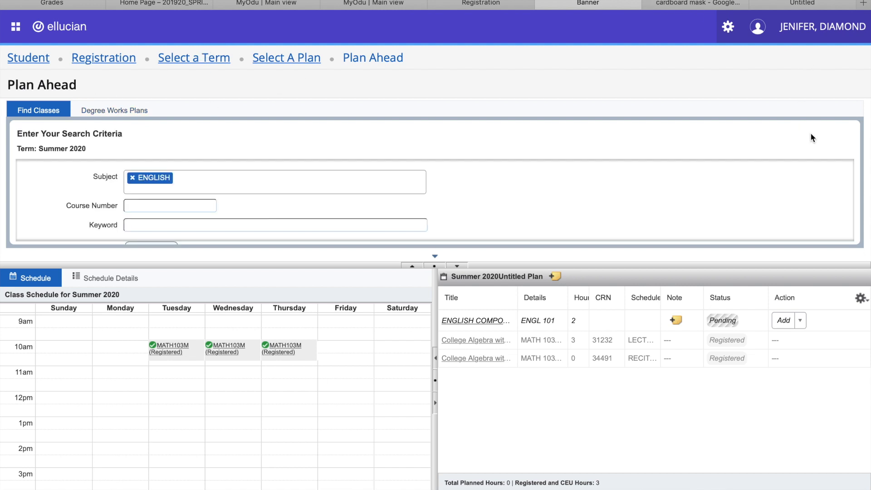
pyautogui.click(133, 177)
pyautogui.write('history')
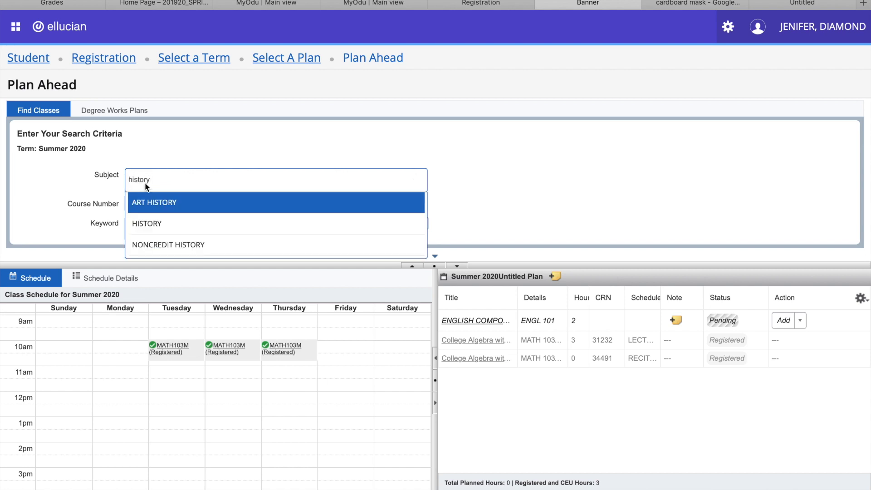
pyautogui.click(170, 222)
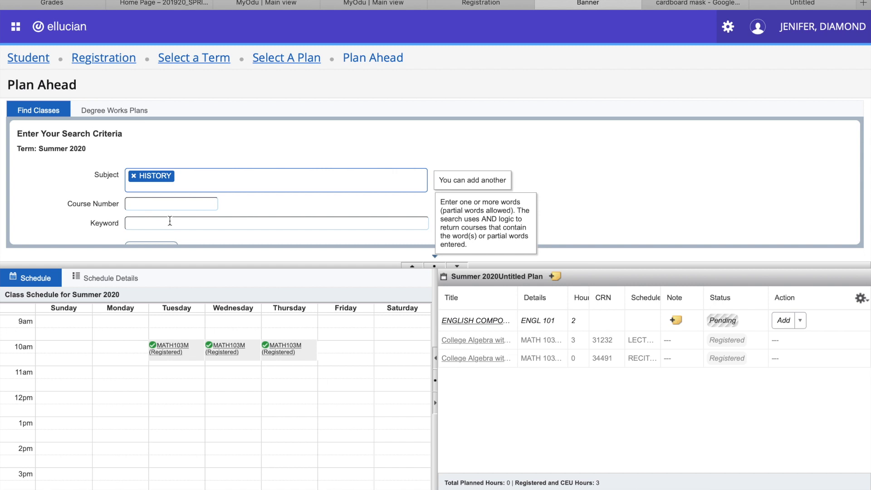
pyautogui.scroll(-1, 170, 221)
pyautogui.click(159, 227)
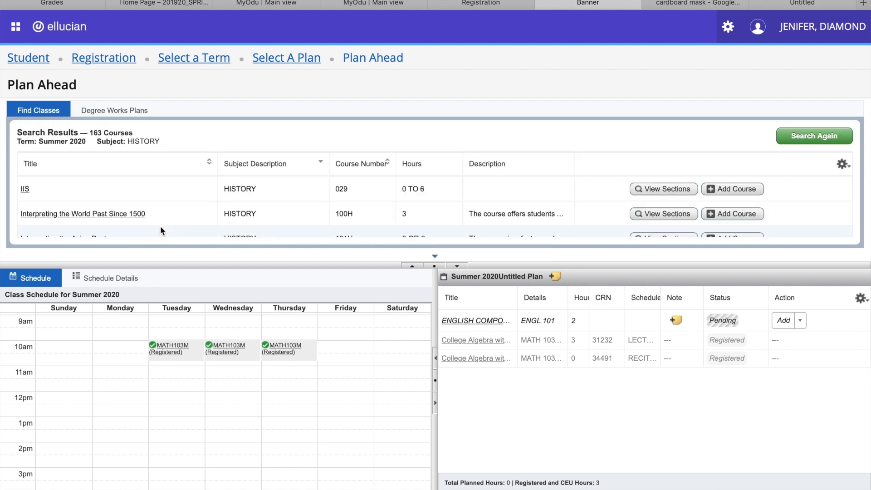
# Add the Interpreting the World Past Since 1500 course (100H) to the plan and look through the hours of the weekly class schedule
pyautogui.scroll(-2, 159, 212)
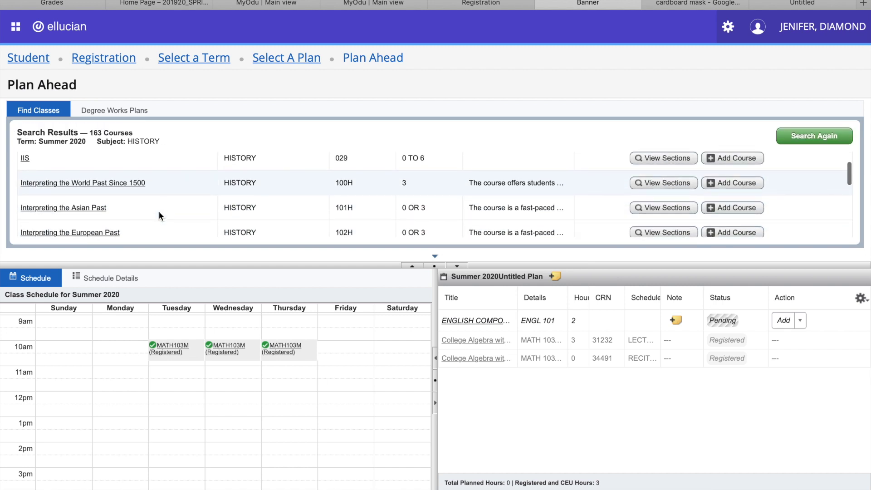
pyautogui.click(725, 185)
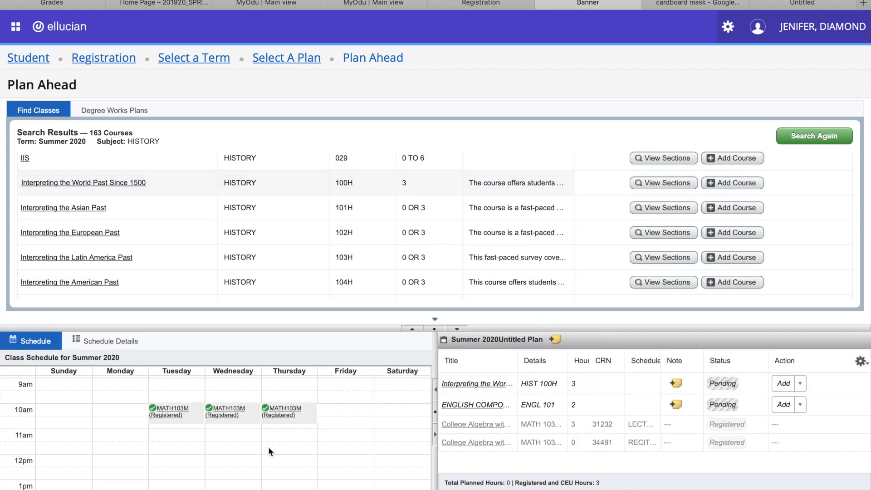
pyautogui.scroll(-3, 269, 448)
pyautogui.scroll(4, 269, 449)
pyautogui.scroll(-3, 268, 446)
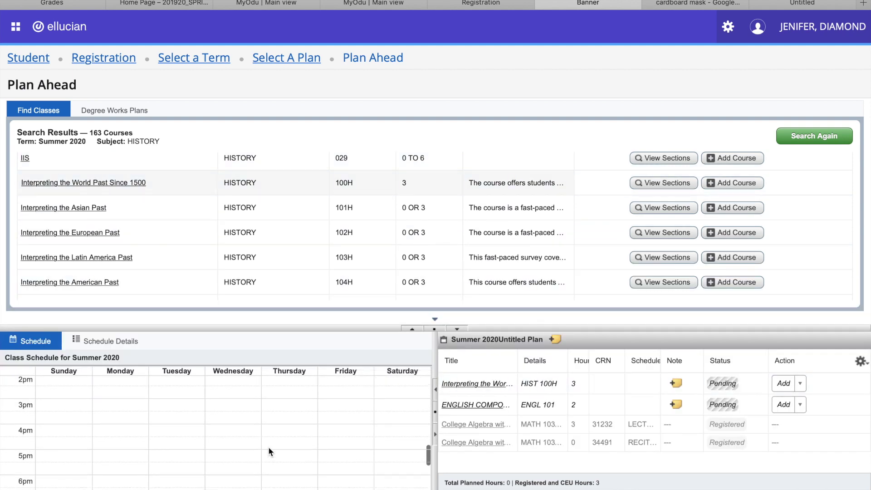
pyautogui.scroll(2, 268, 446)
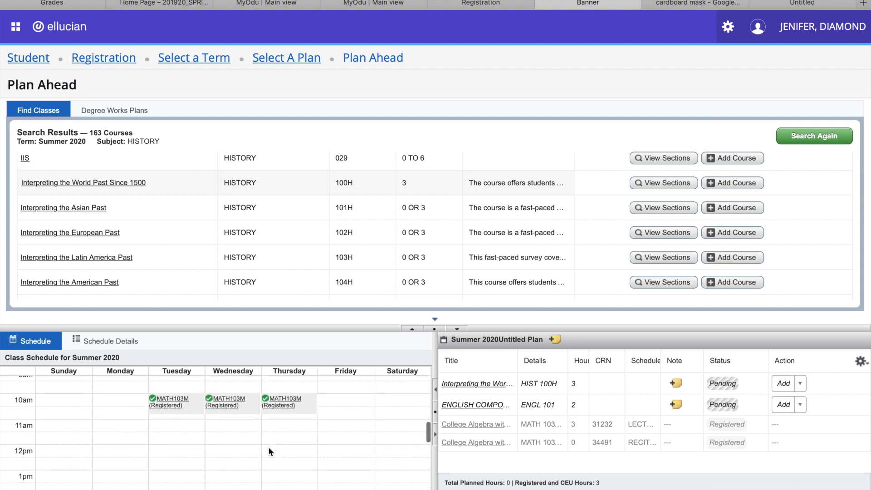
pyautogui.scroll(-1, 268, 447)
pyautogui.scroll(-4, 269, 446)
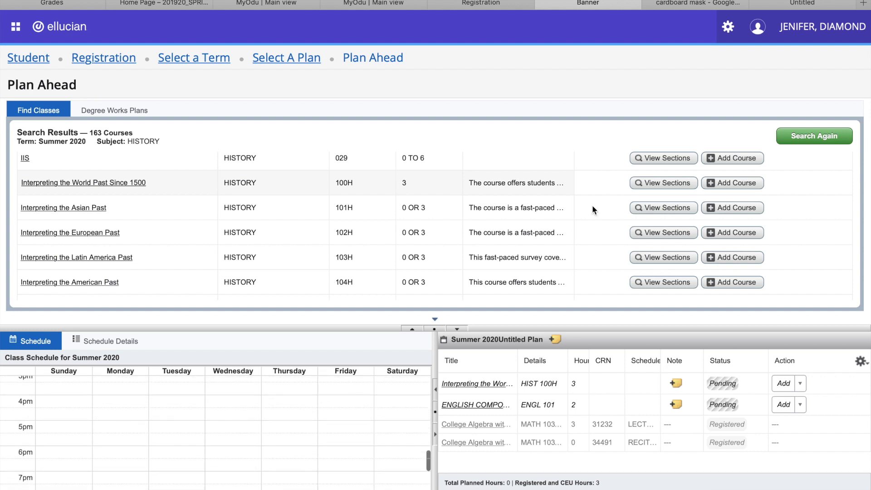
# Check the available sections of Interpreting the Asian Past 101H and Honors: Interpreting the American Past 126H, returning to the catalog results each time
pyautogui.click(735, 209)
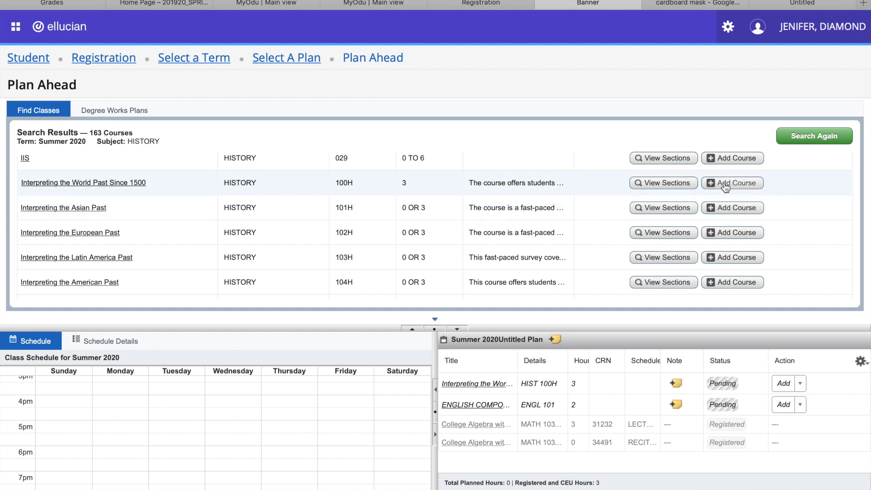
pyautogui.click(680, 209)
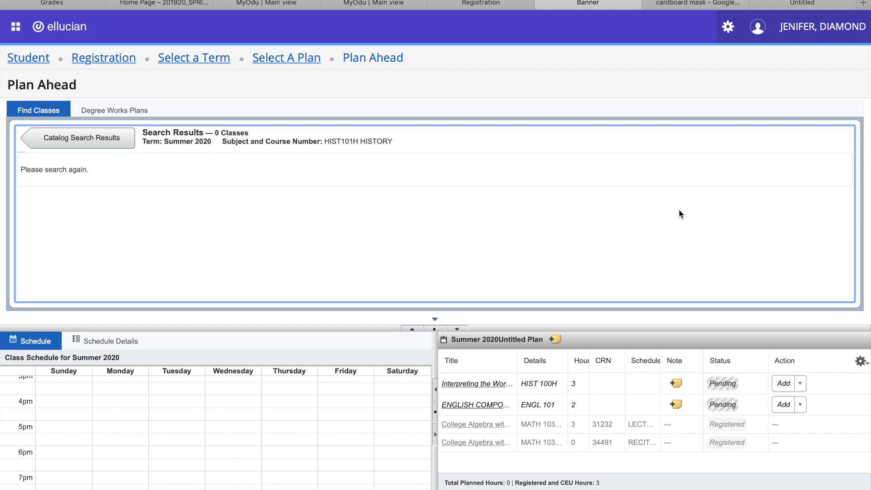
pyautogui.click(92, 138)
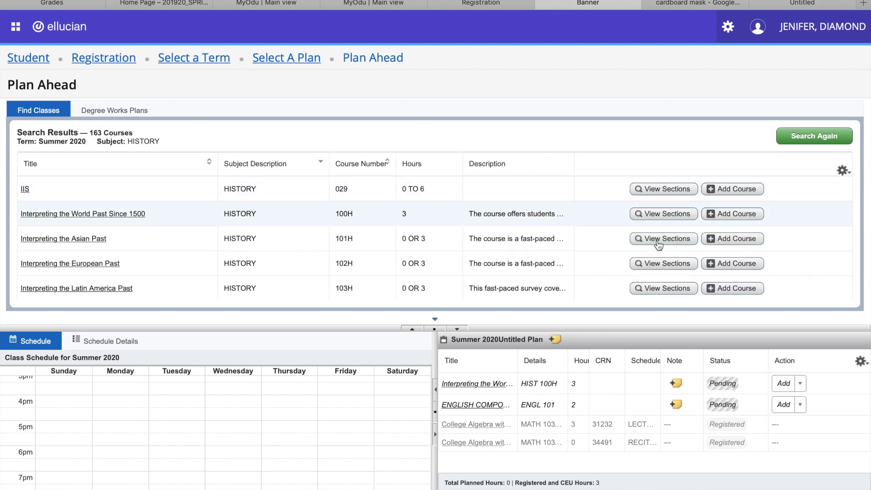
pyautogui.scroll(-3, 673, 251)
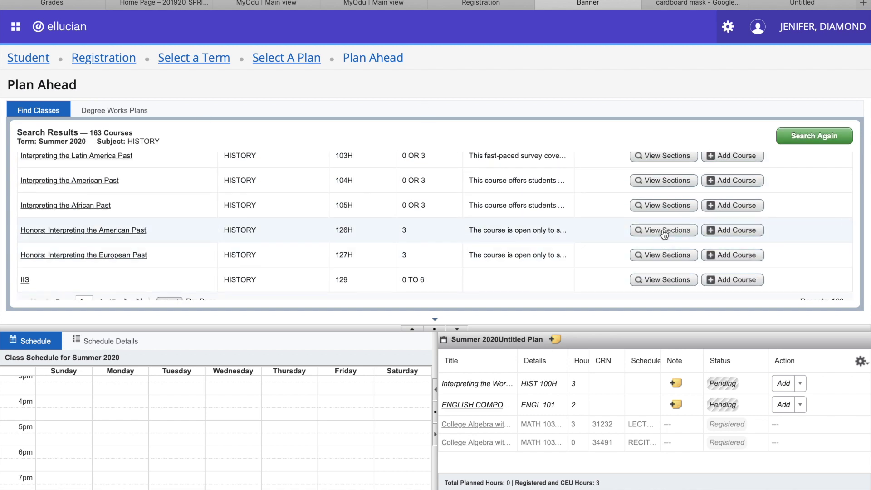
pyautogui.click(663, 234)
pyautogui.click(94, 132)
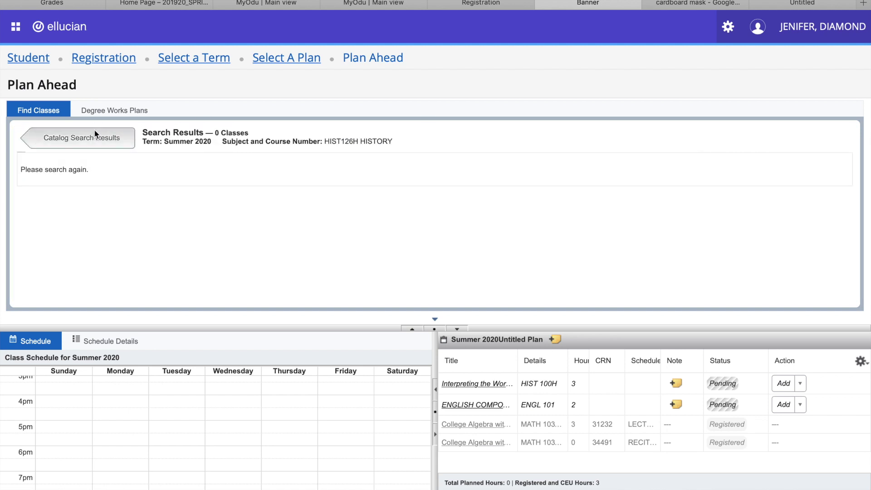
# Add Honors: Interpreting the European Past 127H to the plan, check its sections, and return to the catalog results
pyautogui.scroll(-5, 327, 265)
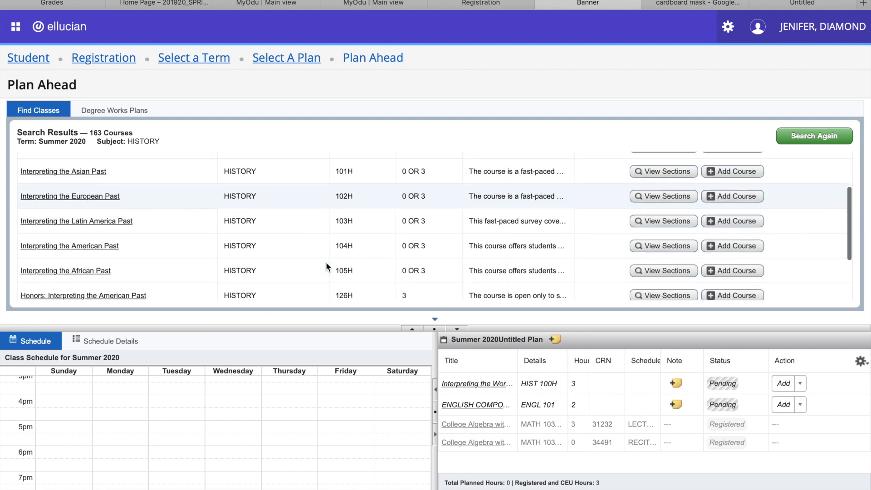
pyautogui.scroll(5, 326, 266)
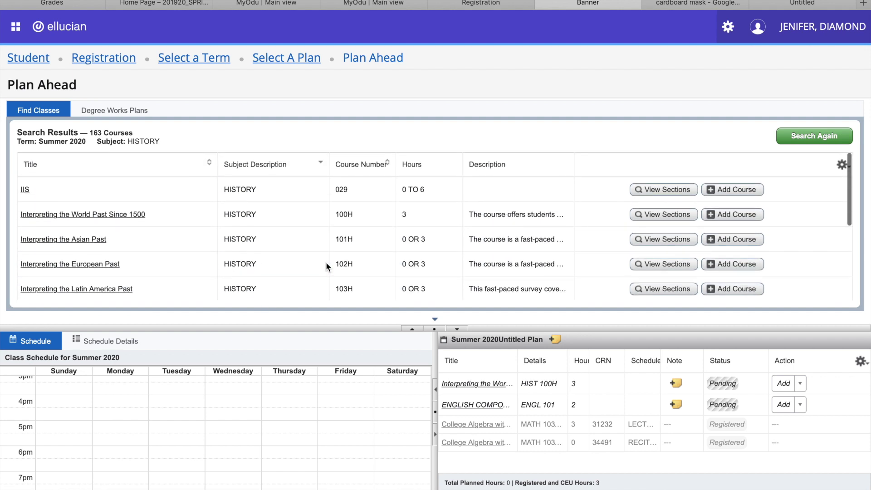
pyautogui.scroll(-5, 328, 263)
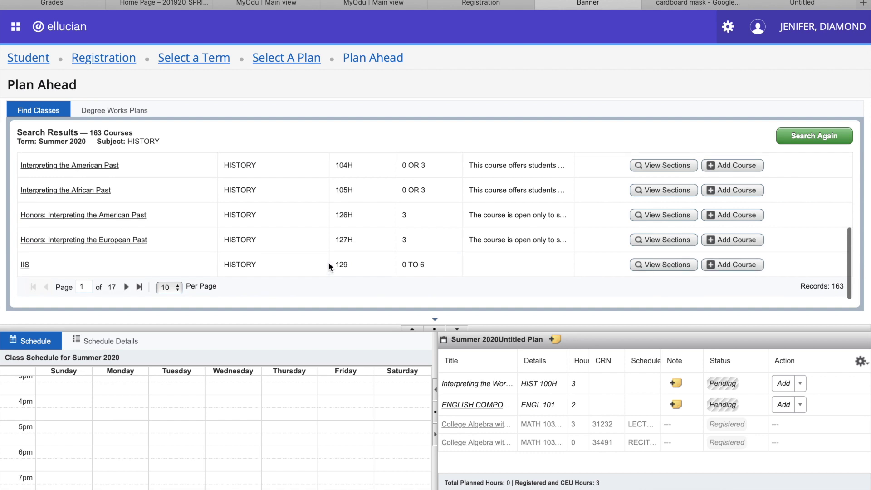
pyautogui.click(724, 243)
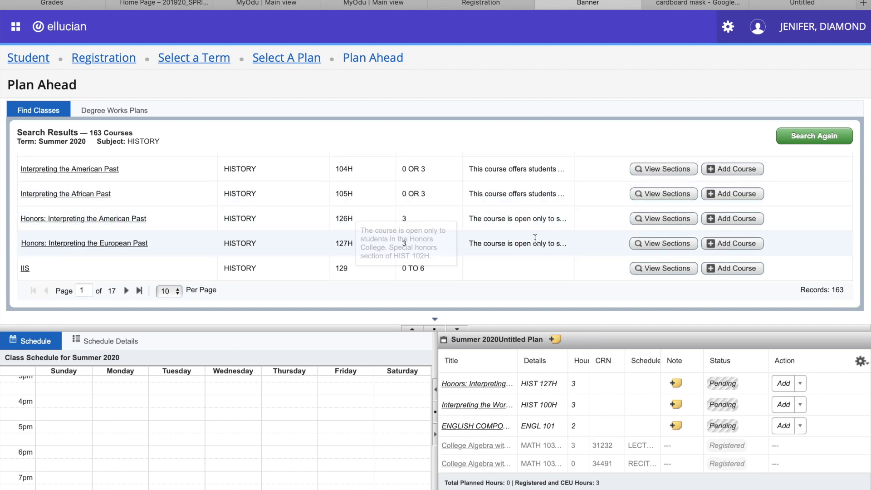
pyautogui.click(672, 245)
pyautogui.click(84, 137)
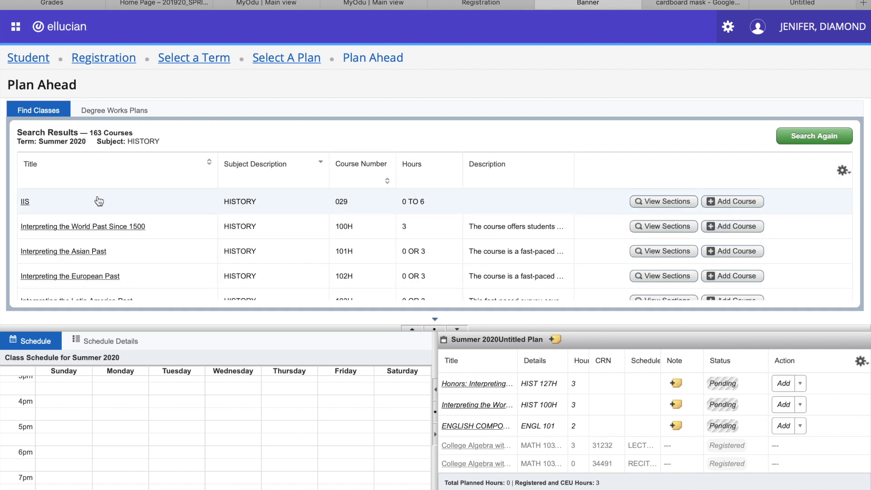
# Set the action to Remove for the pending ENGL 101, HIST 100H and HIST 127H courses in the plan
pyautogui.scroll(5, 135, 462)
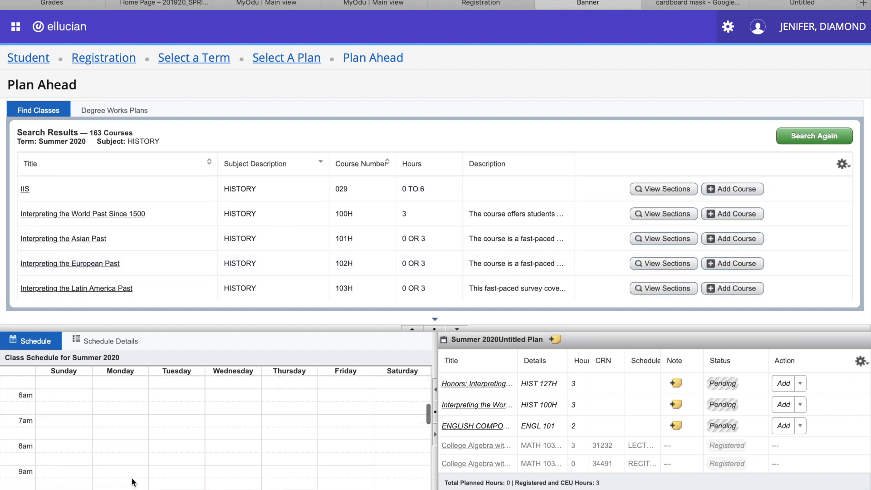
pyautogui.click(801, 426)
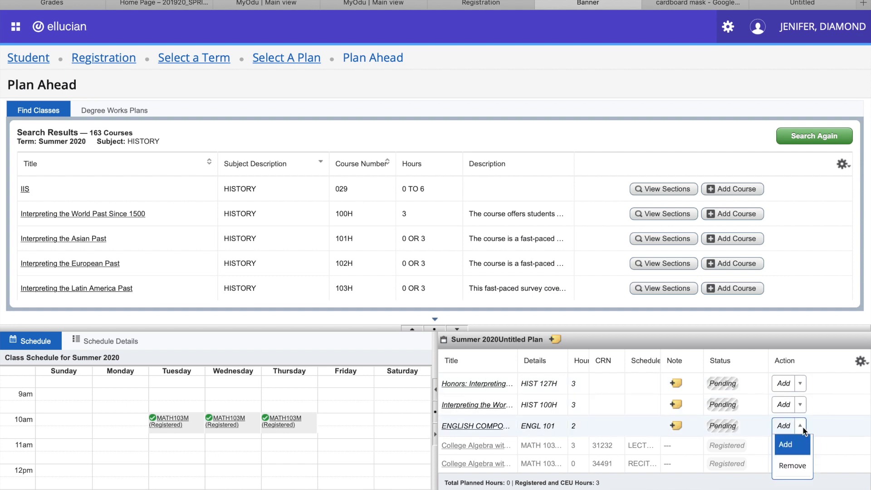
pyautogui.click(792, 466)
pyautogui.click(800, 405)
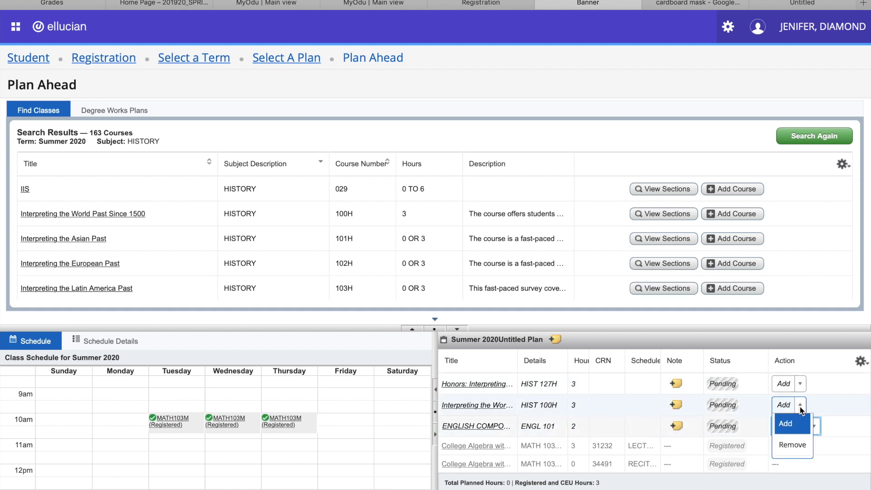
pyautogui.click(795, 444)
pyautogui.click(790, 384)
pyautogui.click(794, 423)
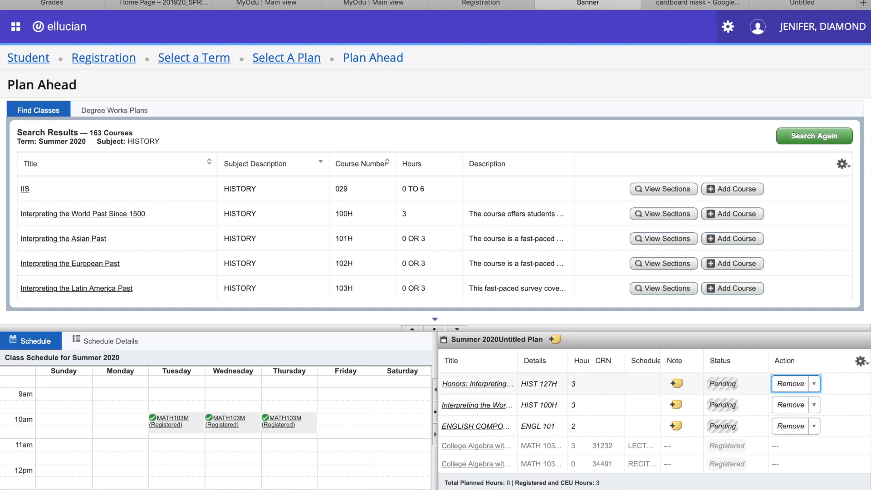
# Save the Summer 2020 plan under the name "video" and return to the Registration page
pyautogui.click(824, 487)
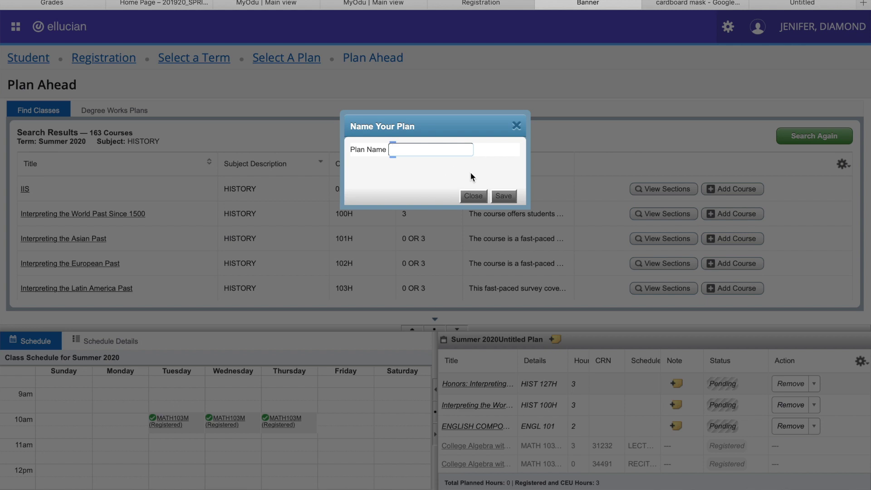
pyautogui.write('su')
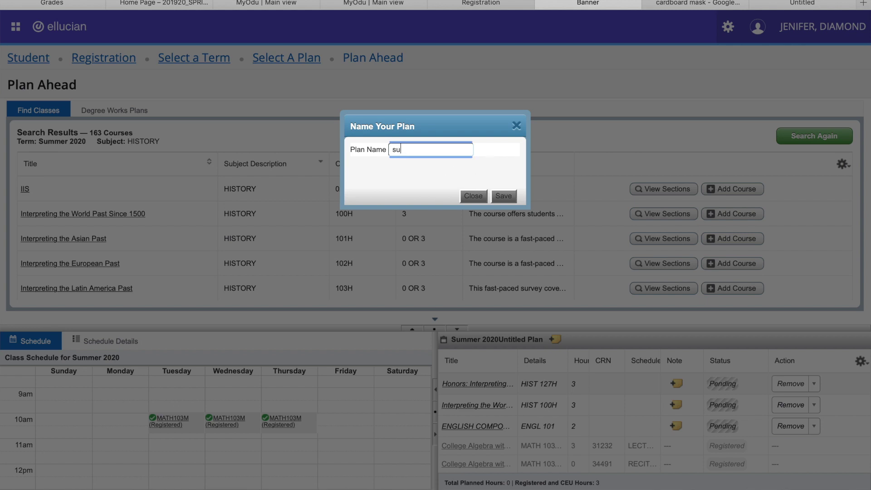
pyautogui.write('v')
pyautogui.press('BackSpace')
pyautogui.click(503, 196)
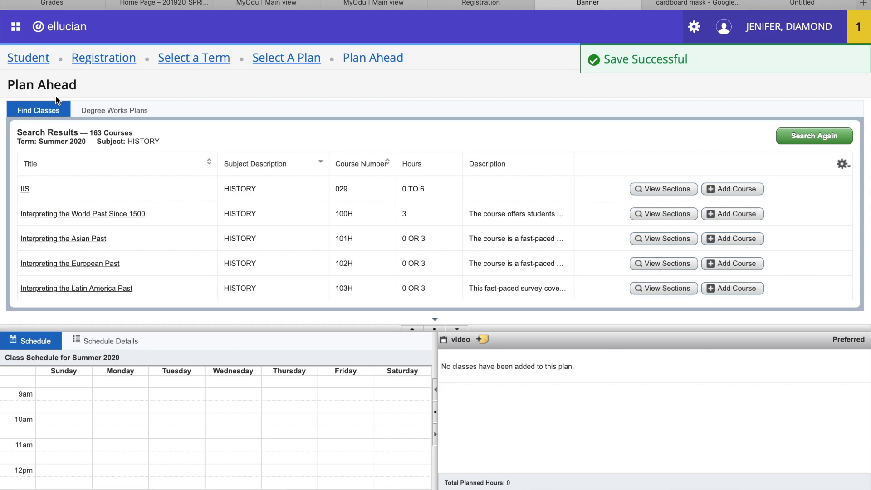
pyautogui.click(119, 61)
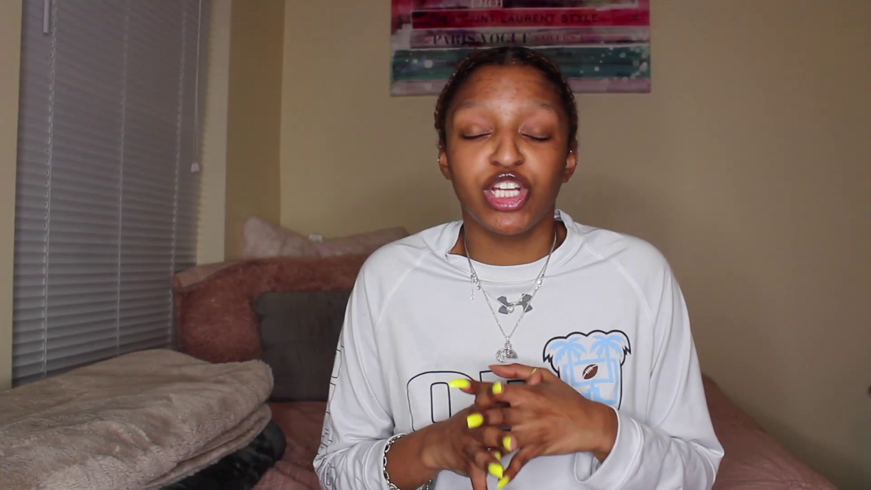